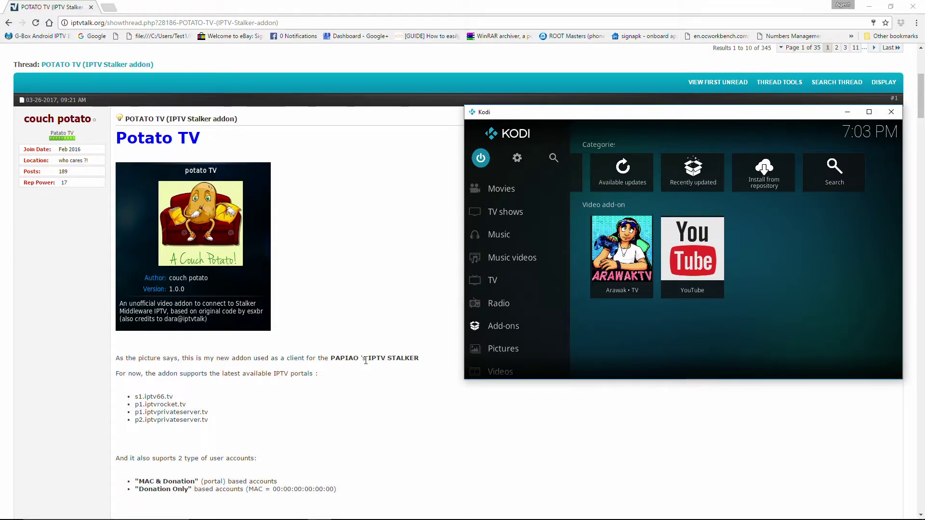
Step: Read the POTATO TV (IPTV Stalker addon) thread, covering its supported portals, account types and settings
scroll(250, 417, "down", 2)
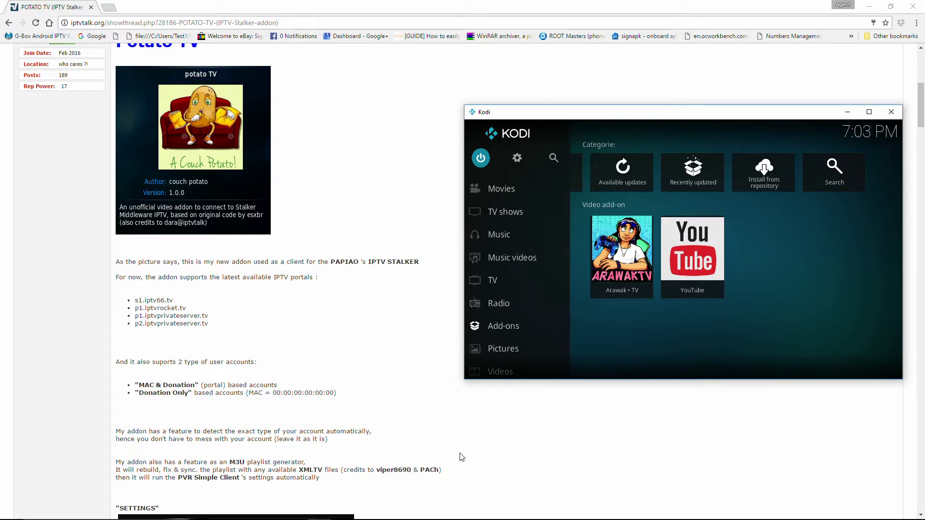
scroll(462, 457, "down", 6)
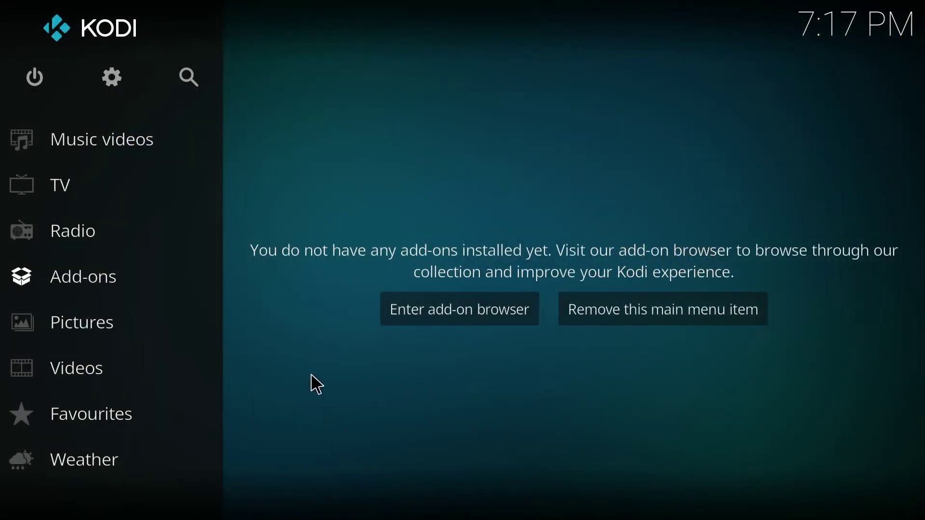
left_click(112, 86)
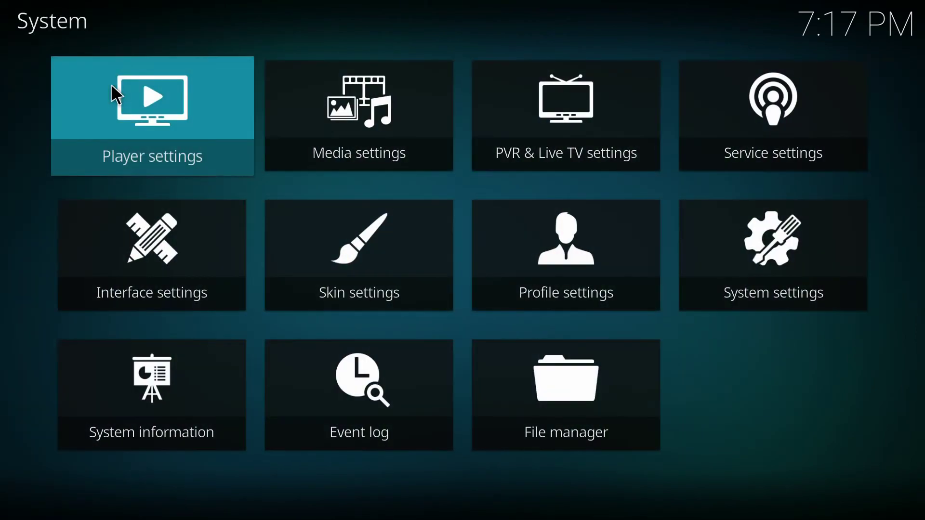
left_click(567, 440)
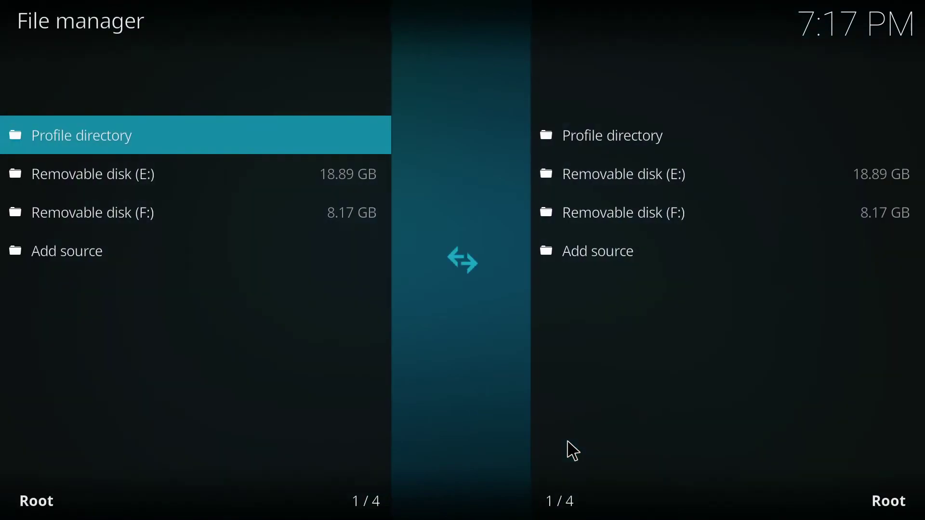
left_click(80, 255)
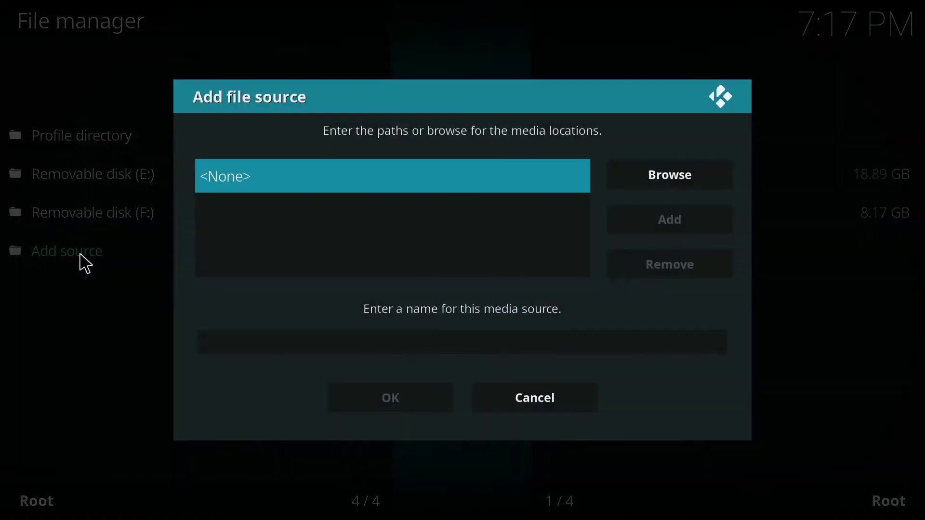
left_click(244, 183)
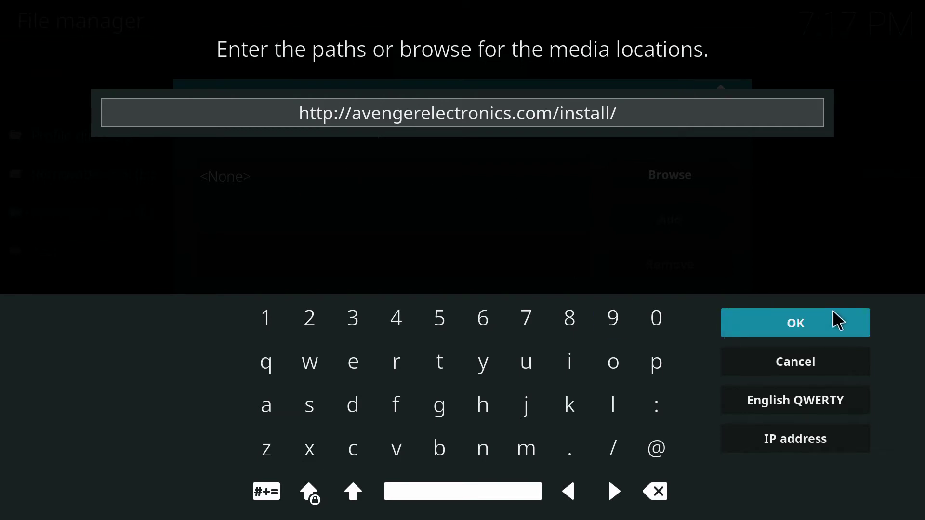
left_click(802, 333)
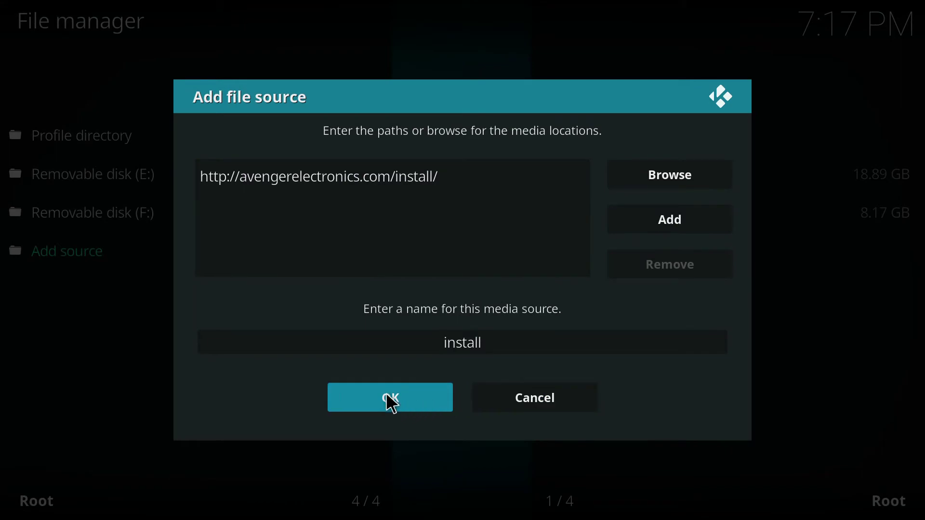
left_click(392, 402)
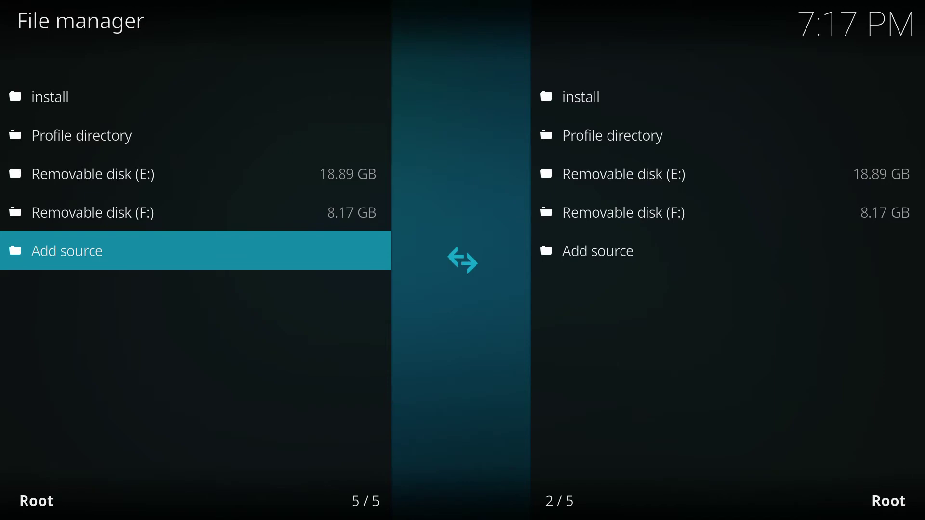
key("Escape")
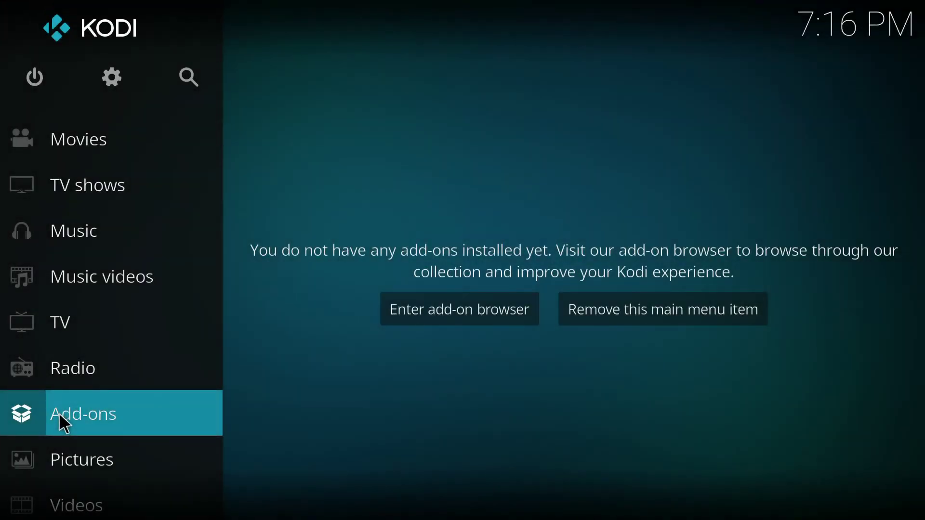
Step: Allow installing add-ons from unknown sources in the add-on system settings, accepting the risk
left_click(65, 425)
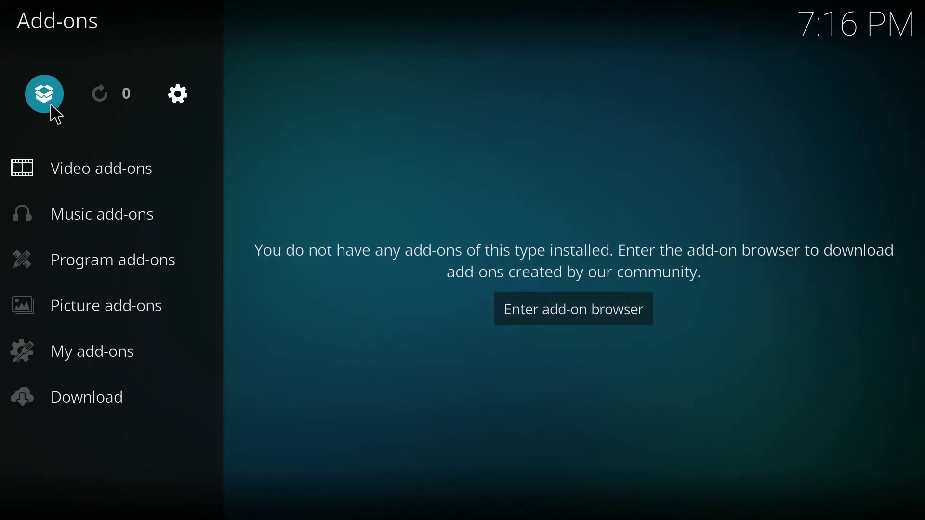
left_click(54, 110)
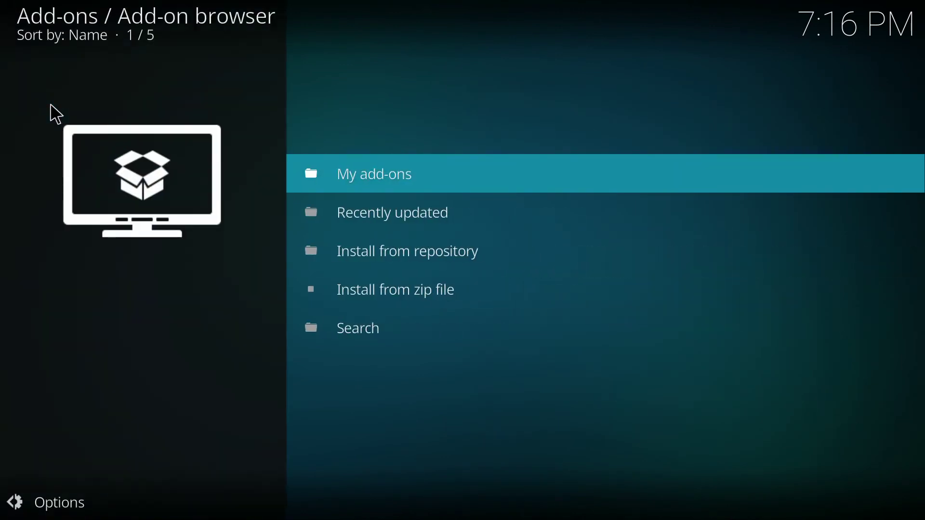
left_click(368, 293)
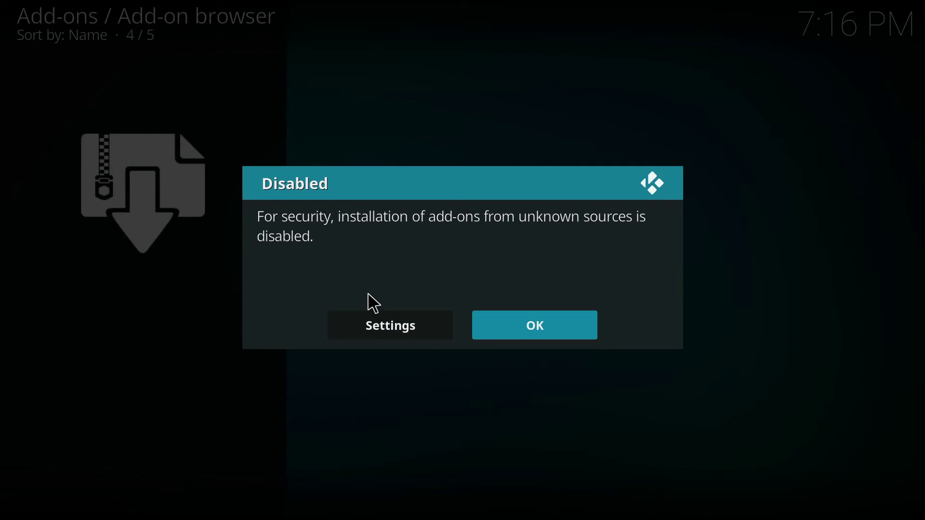
left_click(360, 325)
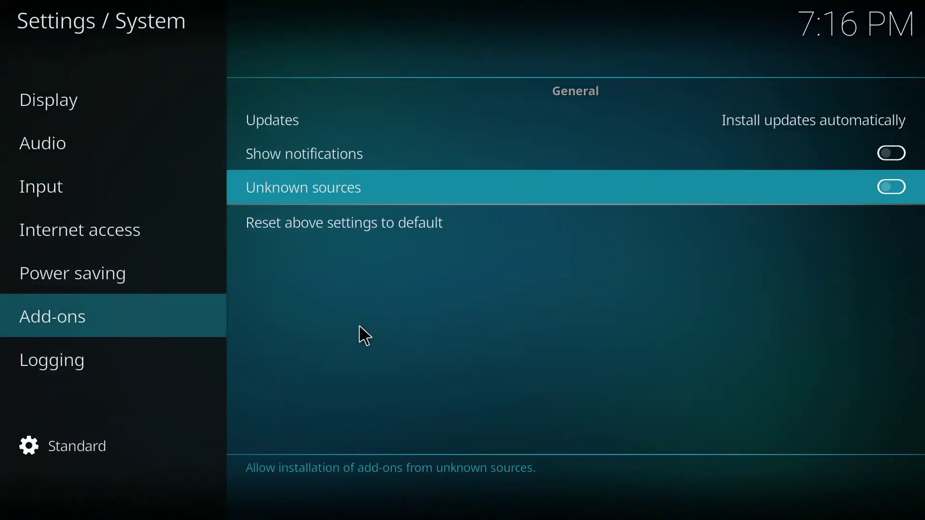
left_click(291, 195)
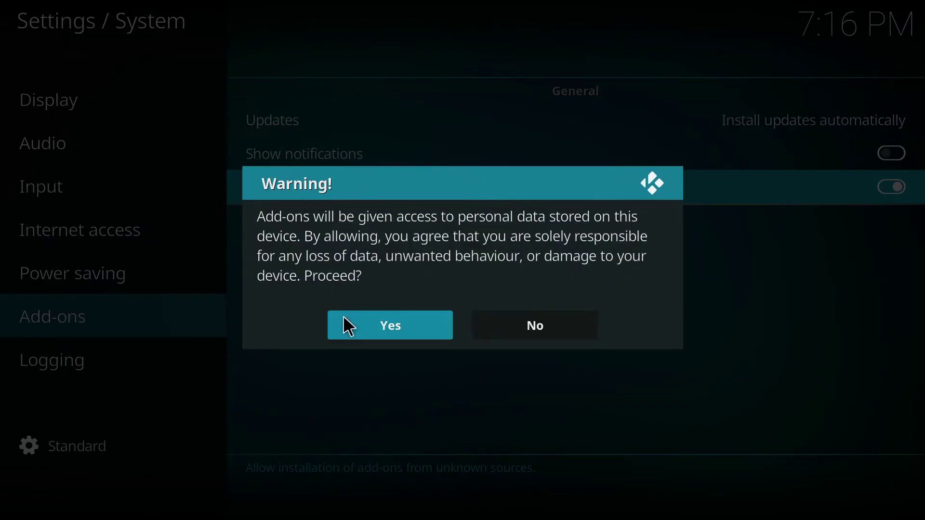
left_click(345, 332)
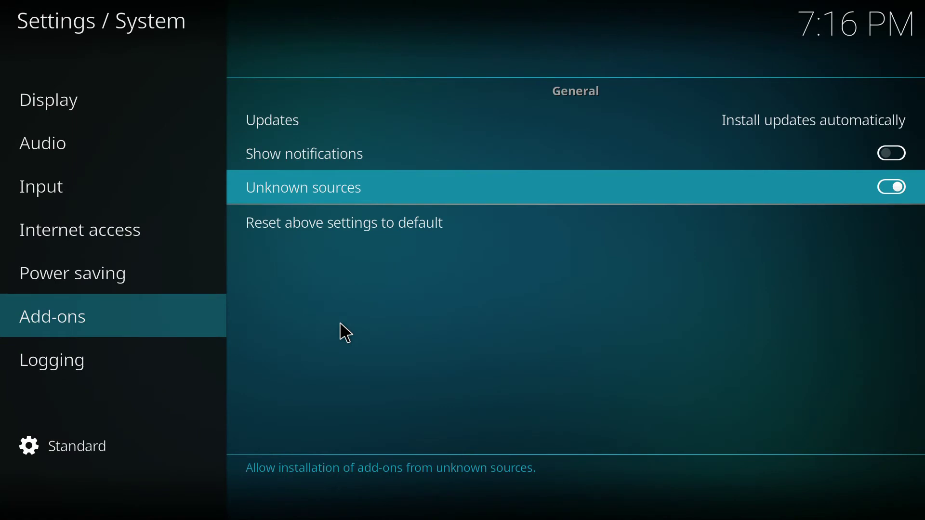
key("Escape")
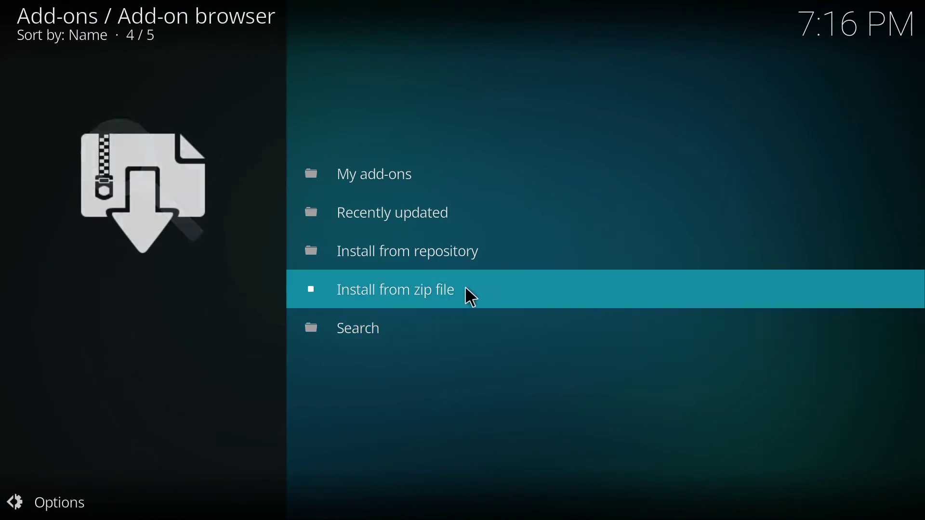
Step: Install repository.sick-potato-1.0.0.zip from the Stalker folder of the install source
left_click(457, 294)
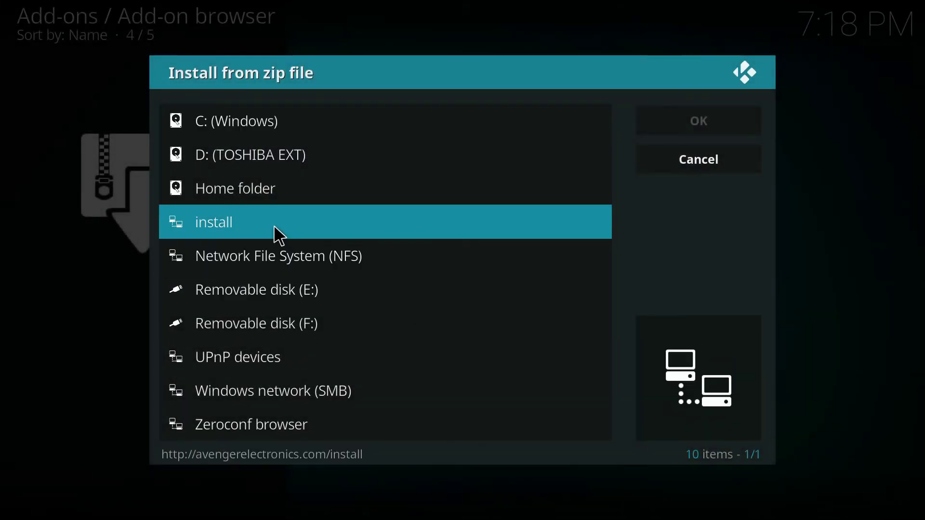
left_click(280, 235)
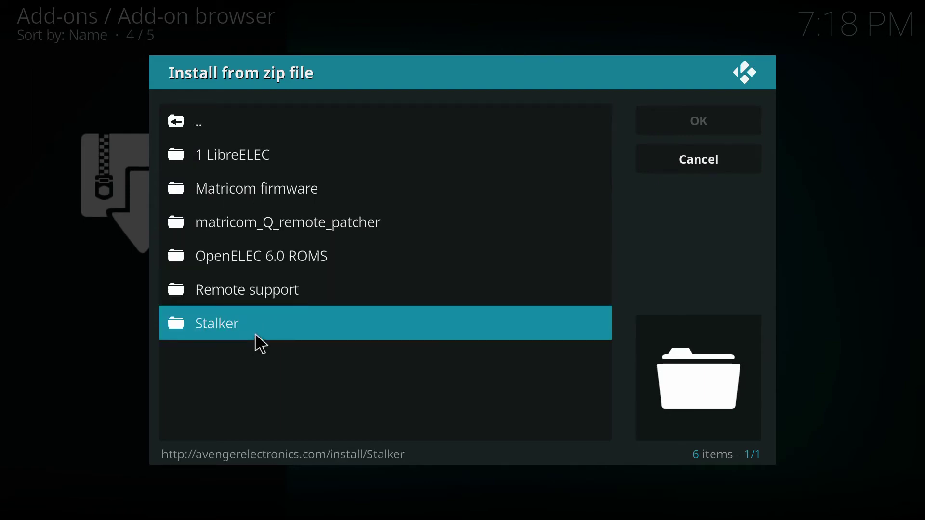
left_click(261, 344)
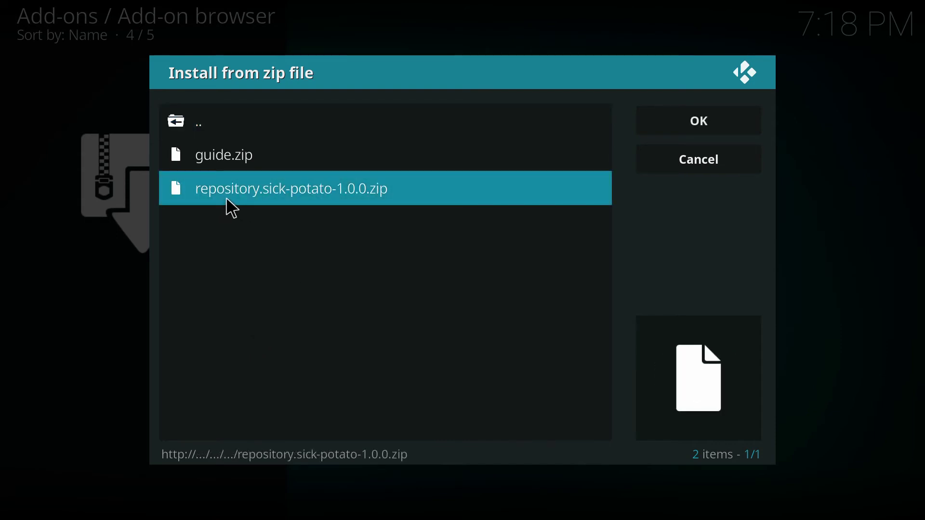
left_click(262, 199)
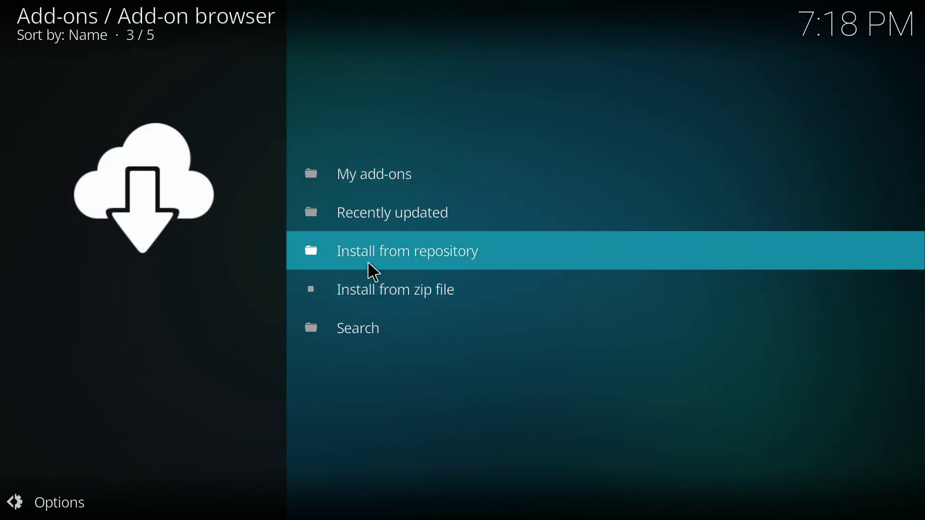
Step: Install the Potato TV video add-on from the couch potato Repository
left_click(369, 263)
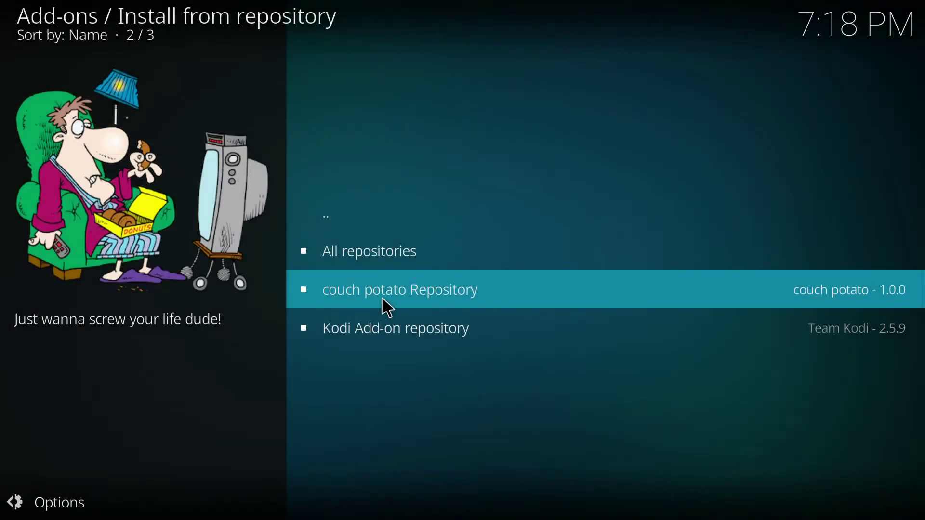
left_click(520, 298)
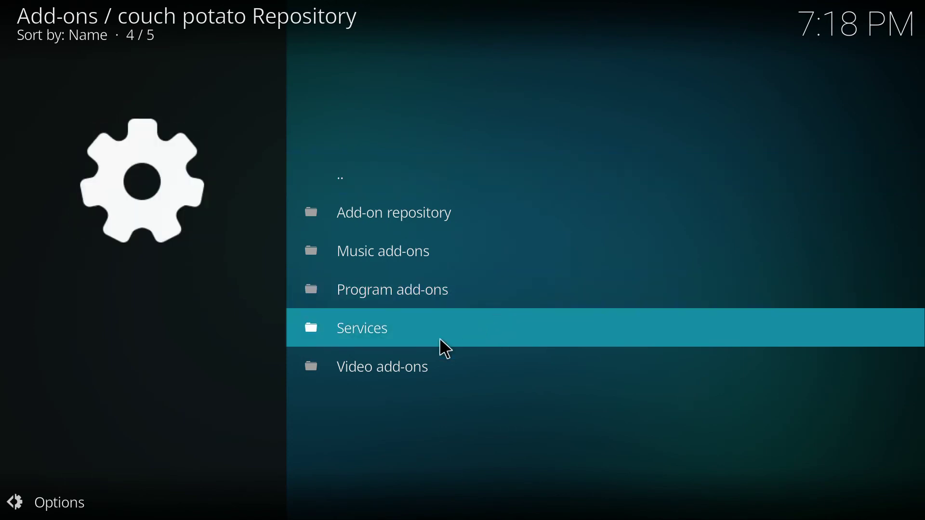
left_click(395, 376)
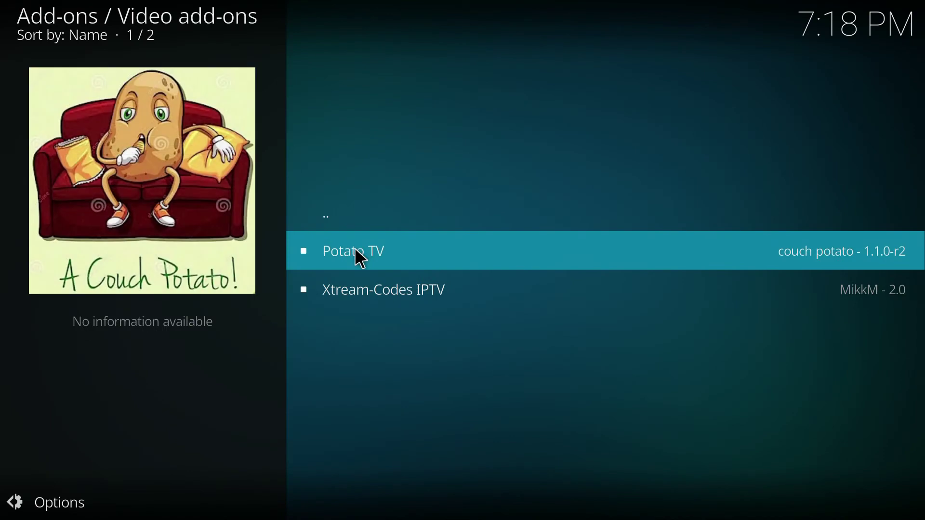
left_click(356, 251)
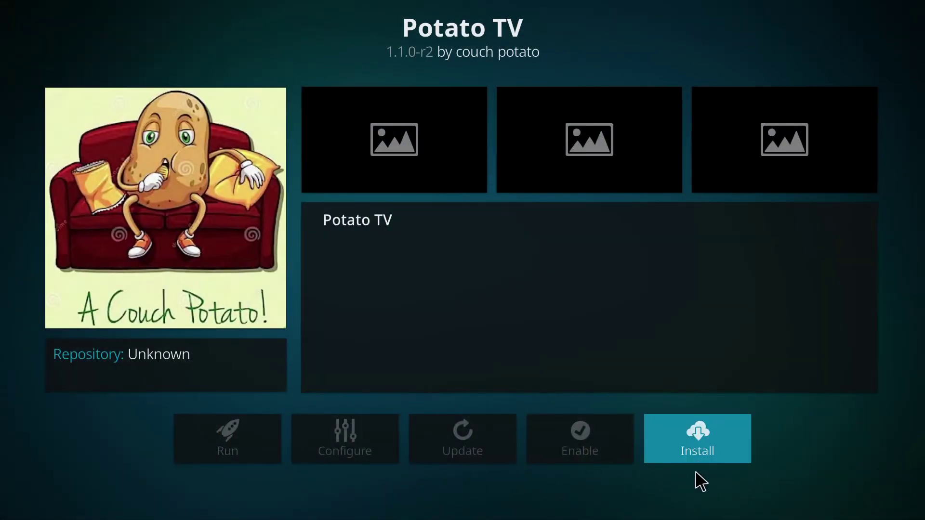
left_click(702, 461)
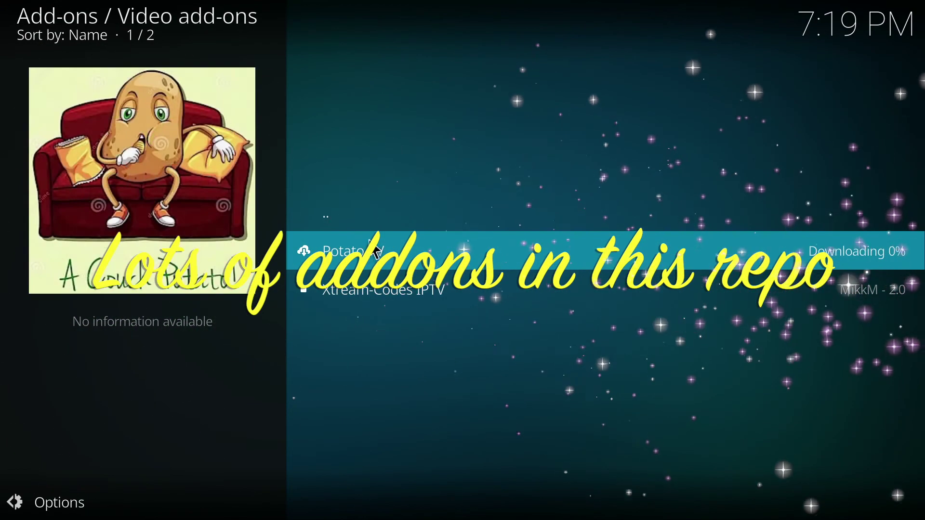
Step: Look through the services, program add-ons and music add-ons offered in the couch potato Repository
left_click(362, 229)
left_click(351, 330)
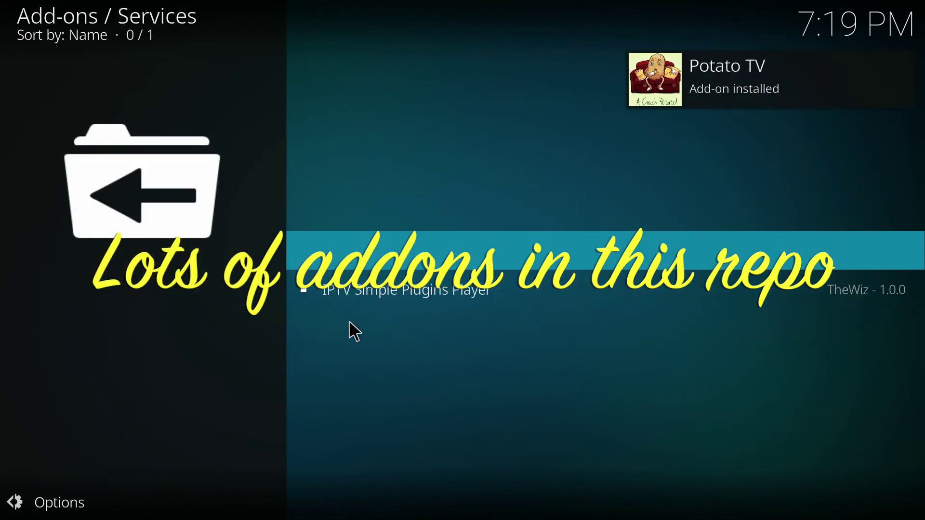
left_click(355, 267)
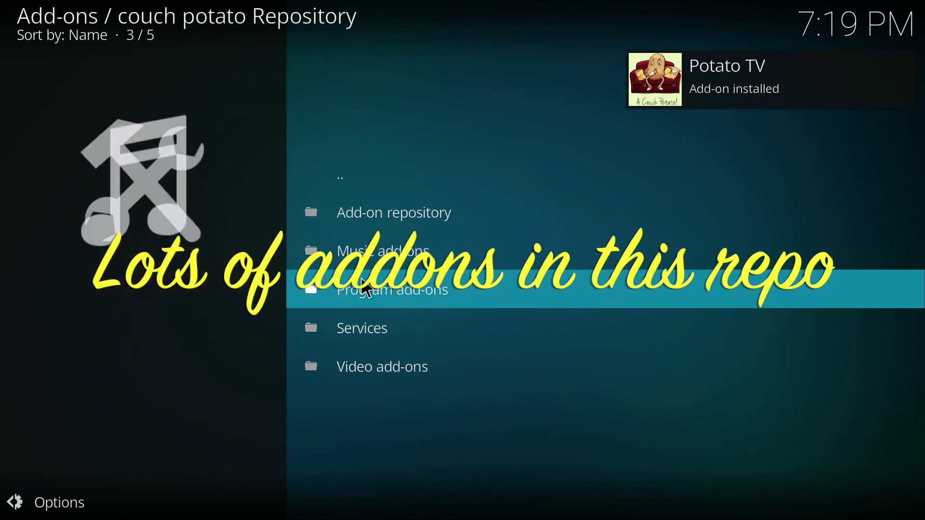
left_click(368, 272)
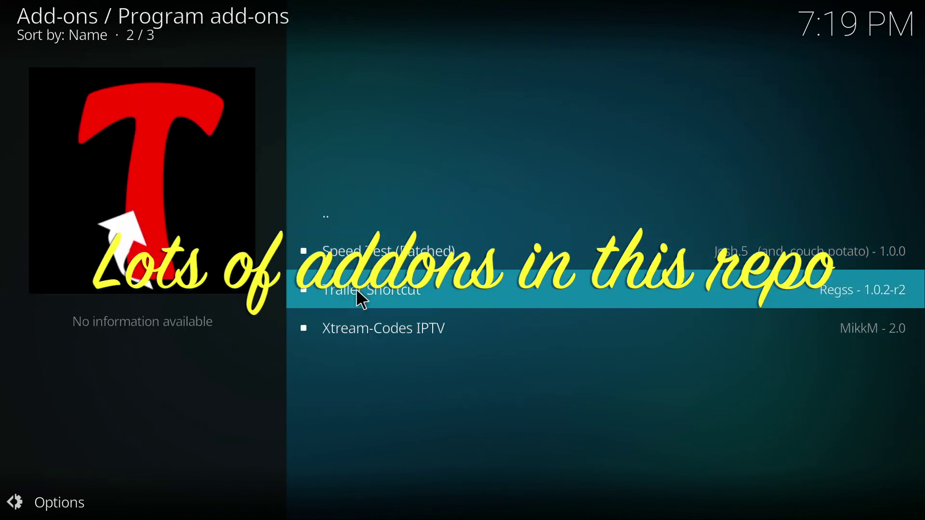
left_click(351, 229)
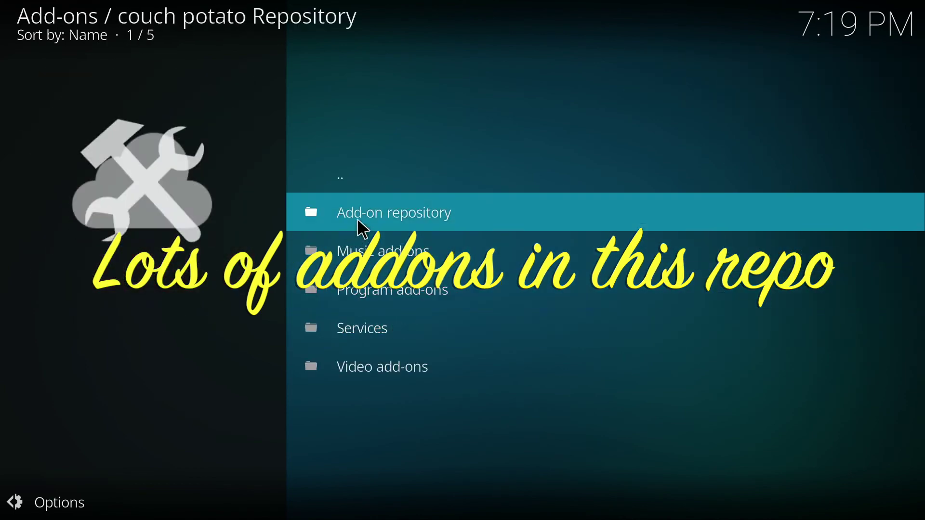
left_click(357, 244)
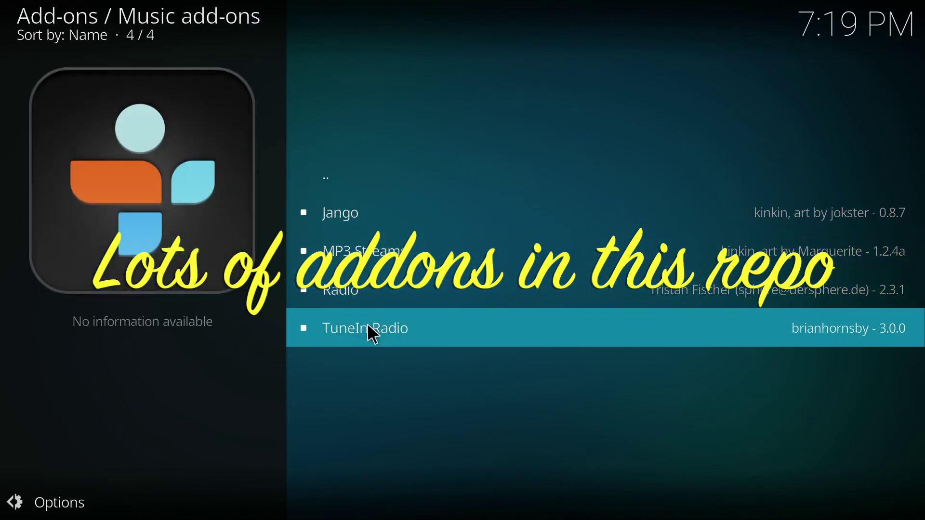
right_click(322, 409)
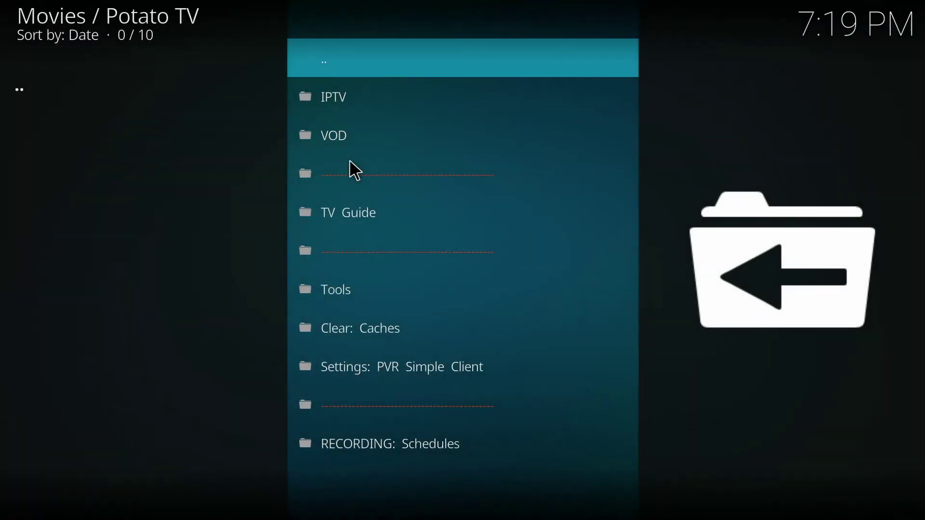
Step: Try to open the IPTV section of the Potato TV add-on
left_click(354, 106)
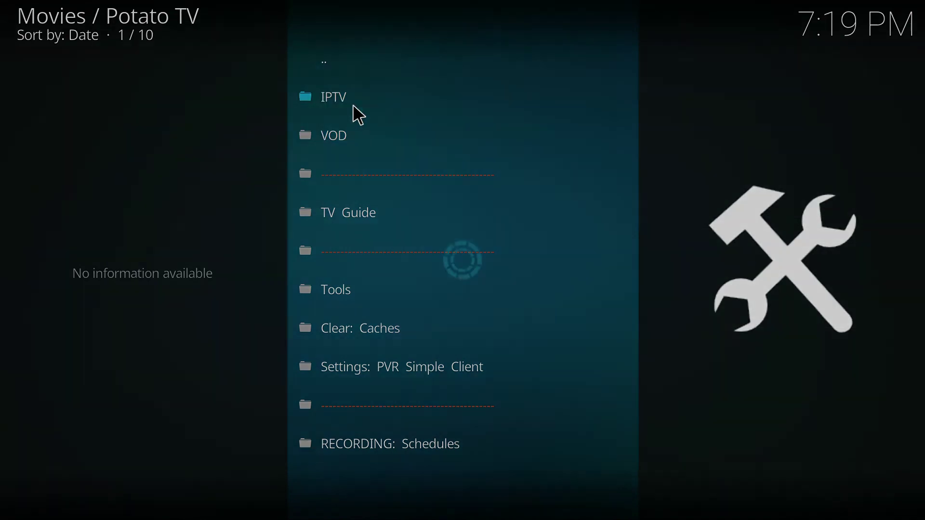
Step: Highlight the Tools entry in the Potato TV add-on and switch Kodi from full screen to a window
key("Down")
key("Down")
key("Down")
key("Down")
key("Down")
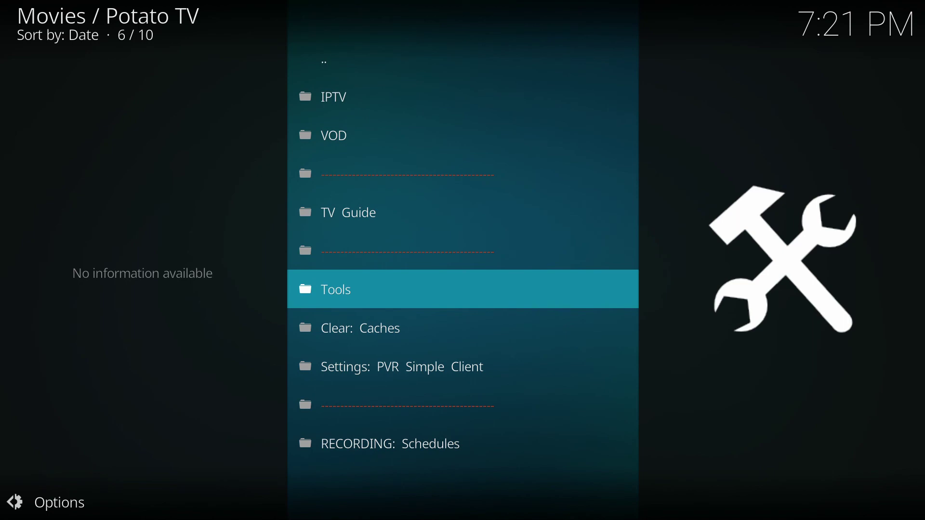
key("backslash")
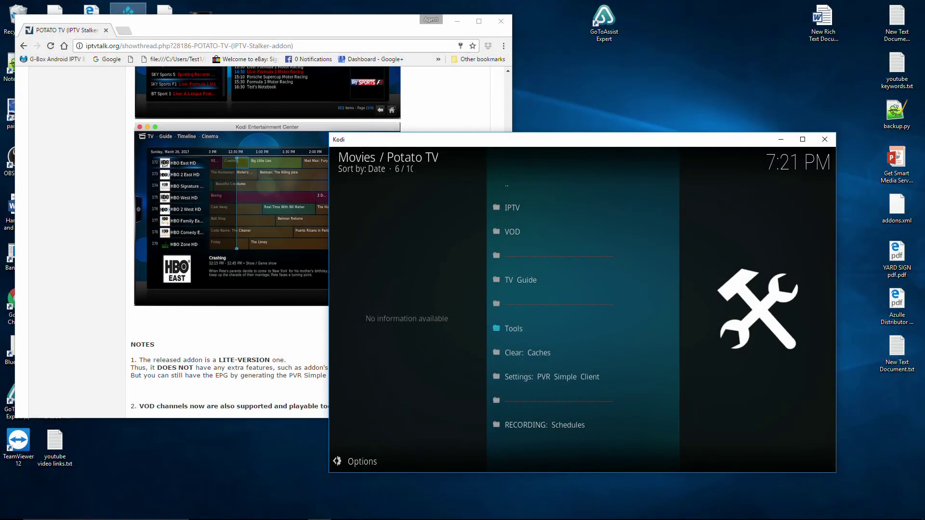